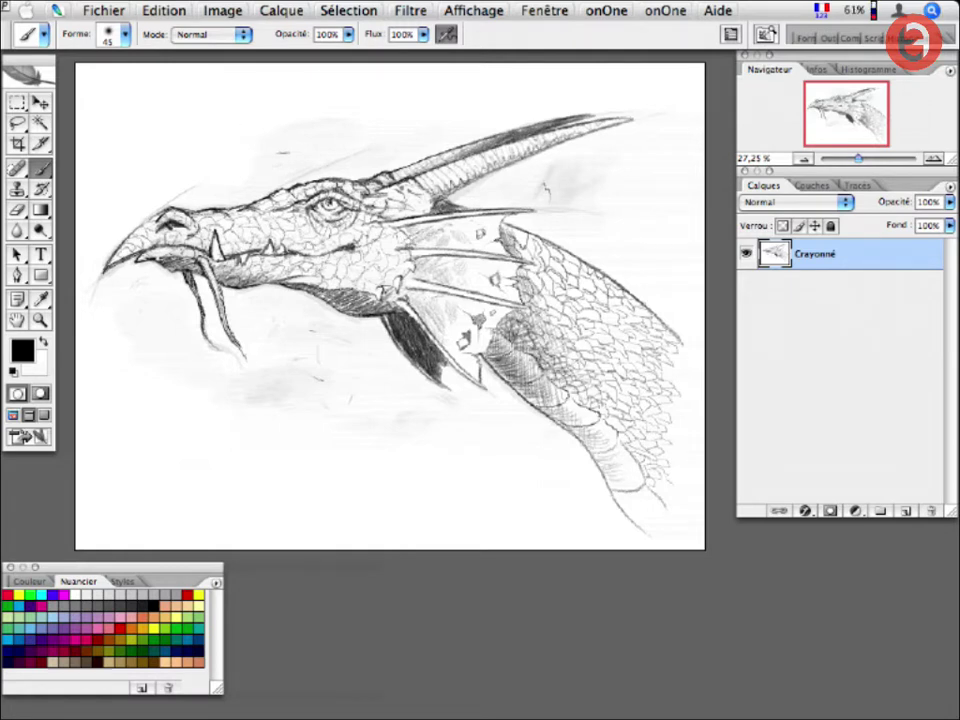
- Open the Image menu to reach the Réglages adjustments for the dragon sketch
left_click(222, 11)
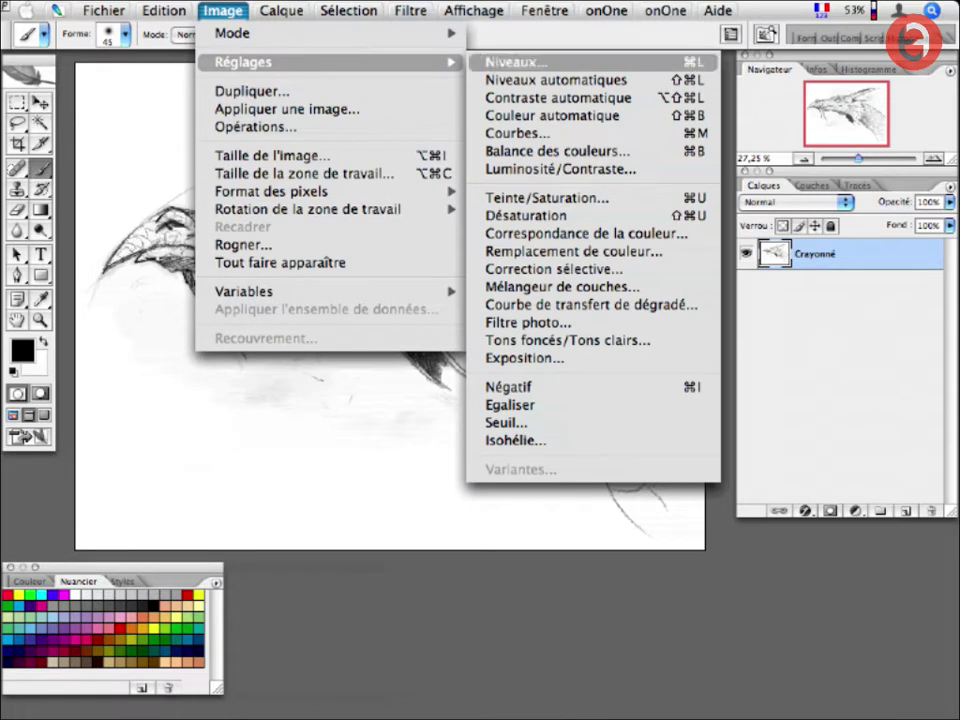
- Apply Niveaux to the sketch with input levels 22, 0.72 and 232
left_click(515, 62)
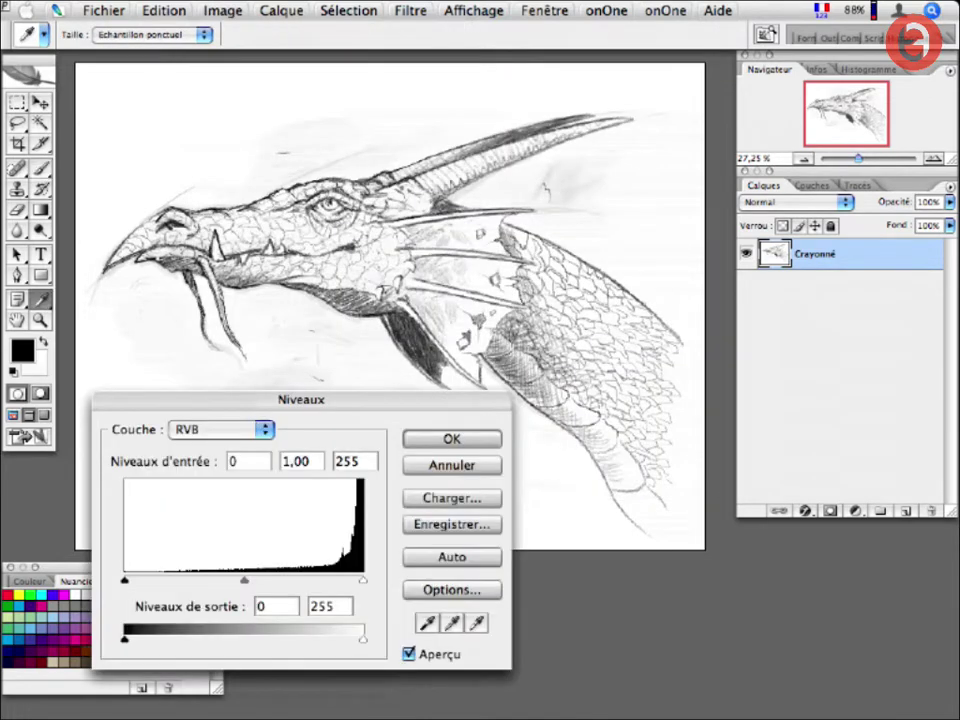
left_click_drag(125, 580, 146, 580)
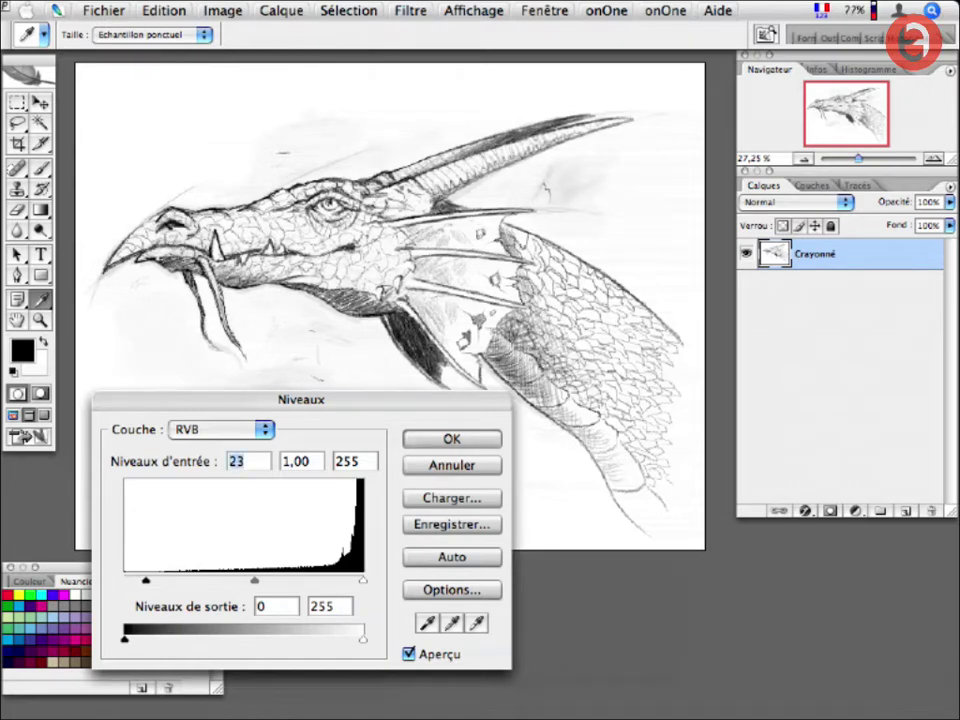
mouse_move(363, 580)
left_mouse_down()
mouse_move(309, 580)
mouse_move(343, 580)
left_mouse_up()
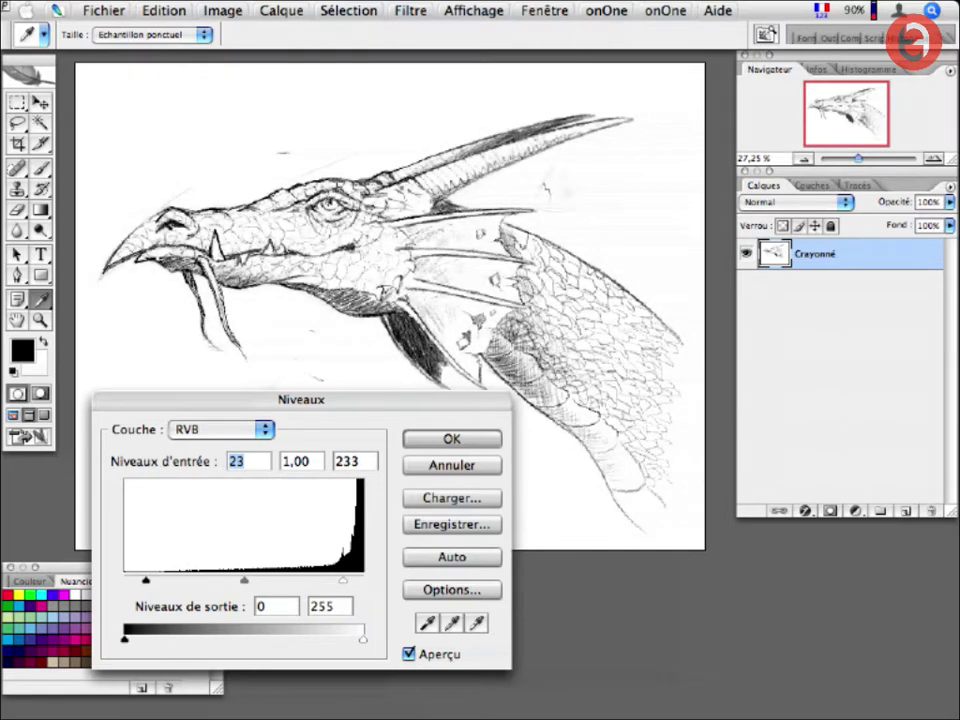
key("Tab")
key("Tab")
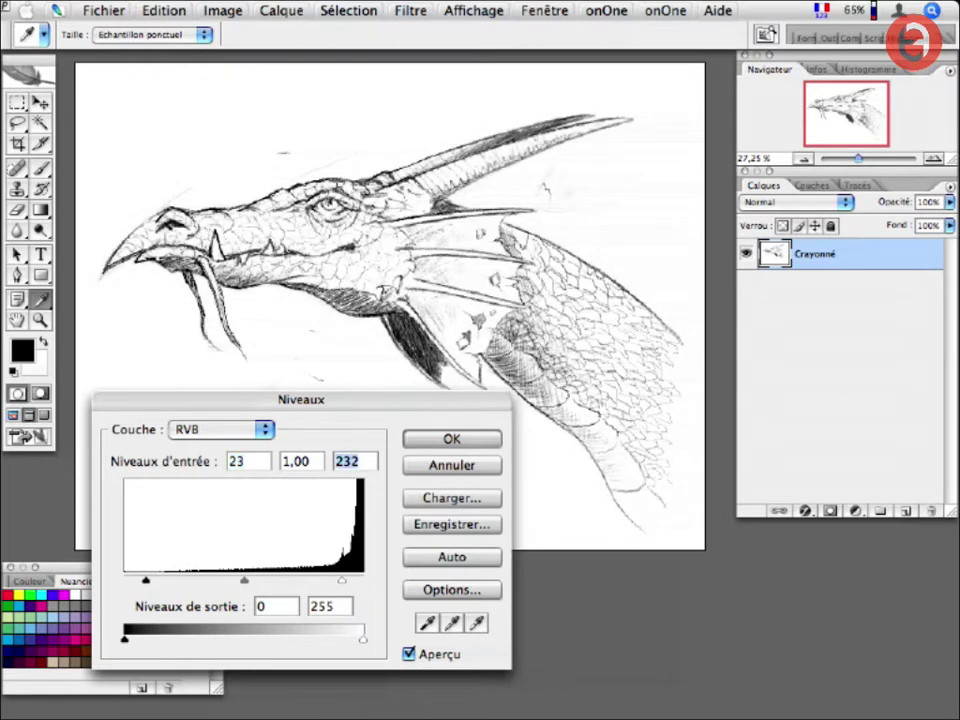
left_click_drag(244, 580, 264, 580)
key("shift+Tab")
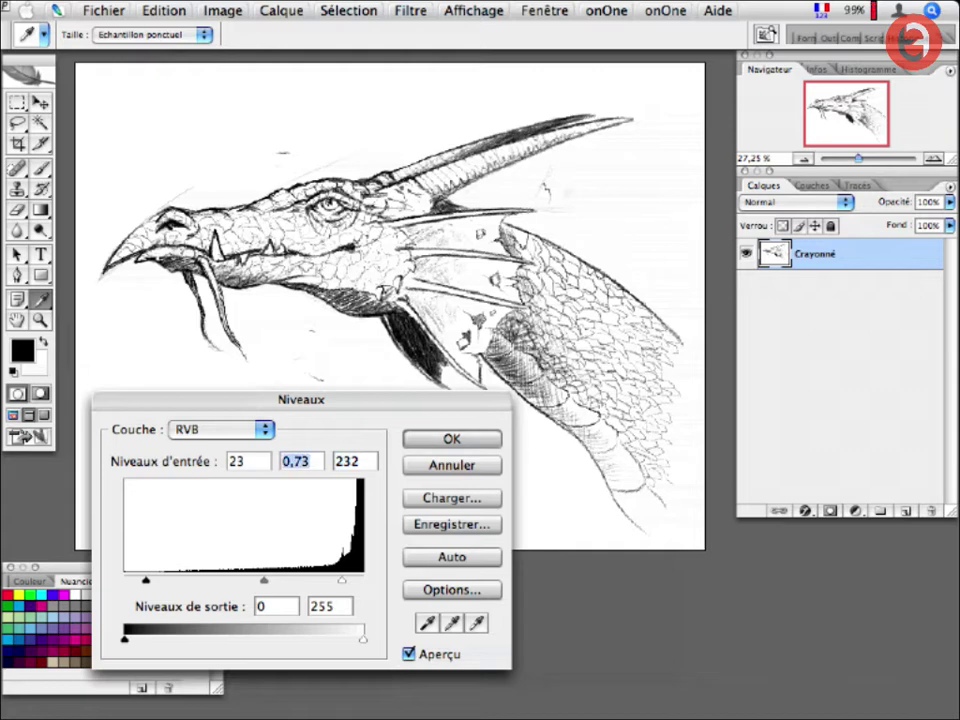
key("Tab")
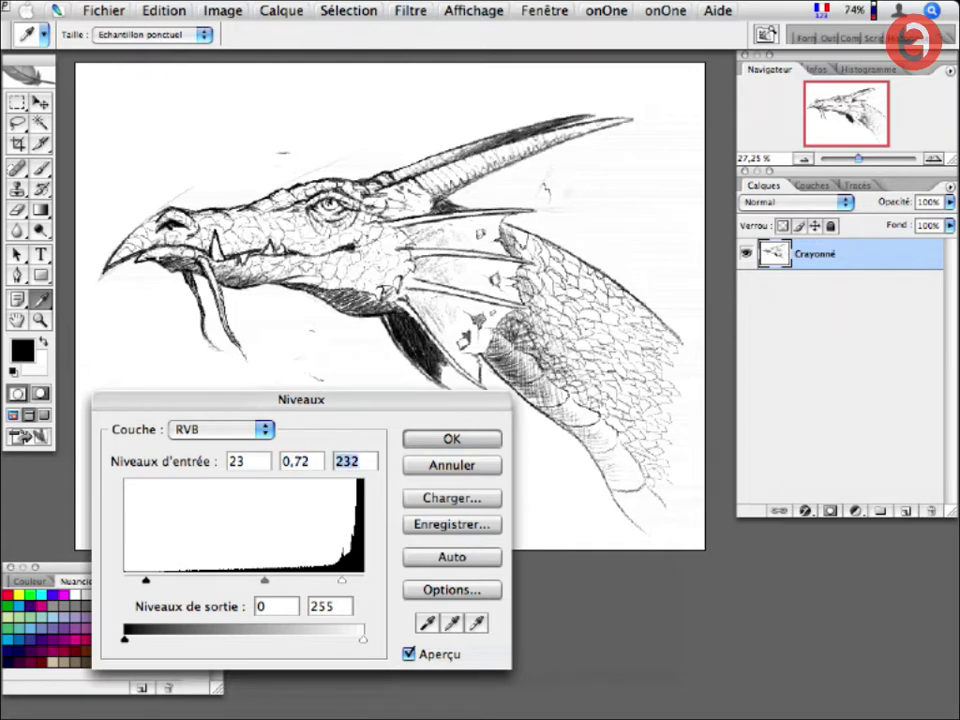
key("shift+Tab")
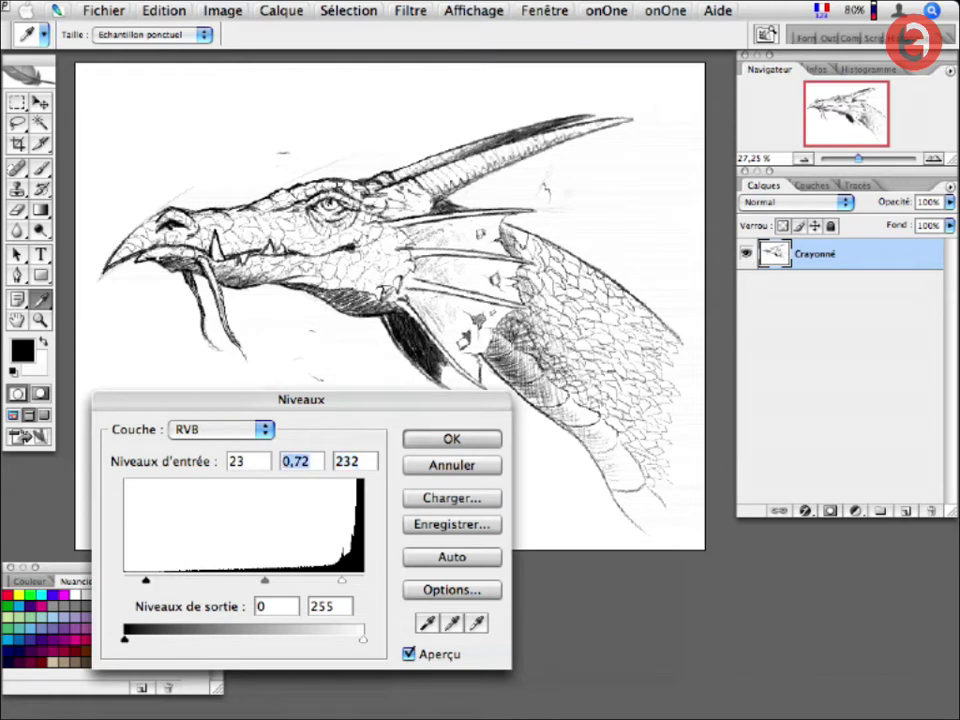
mouse_move(145, 580)
left_mouse_down()
mouse_move(159, 580)
mouse_move(146, 580)
left_mouse_up()
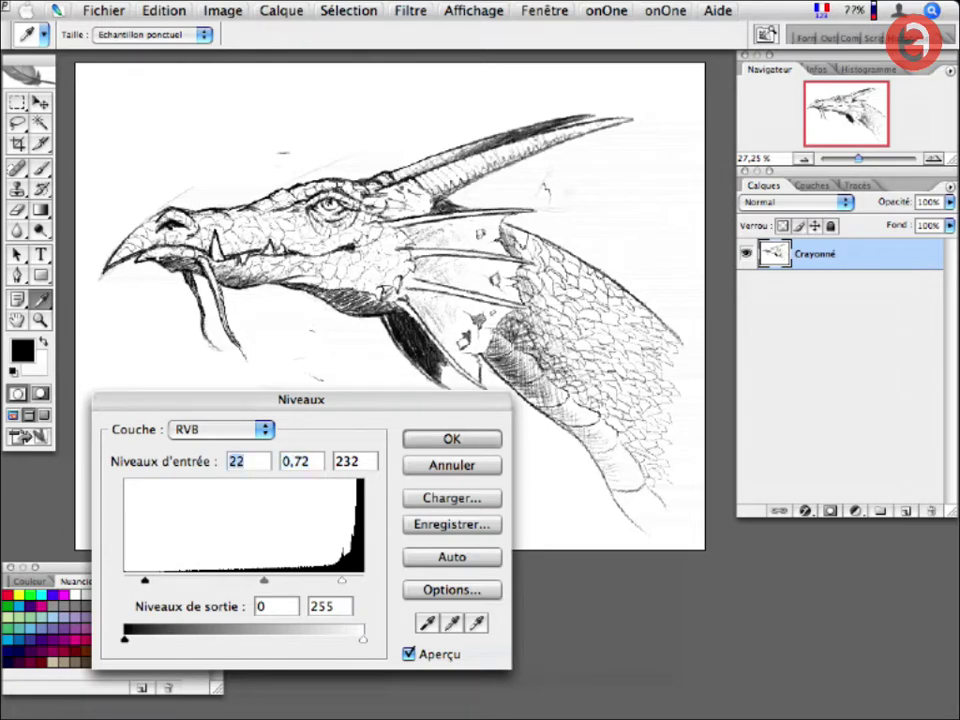
key("Return")
key("b")
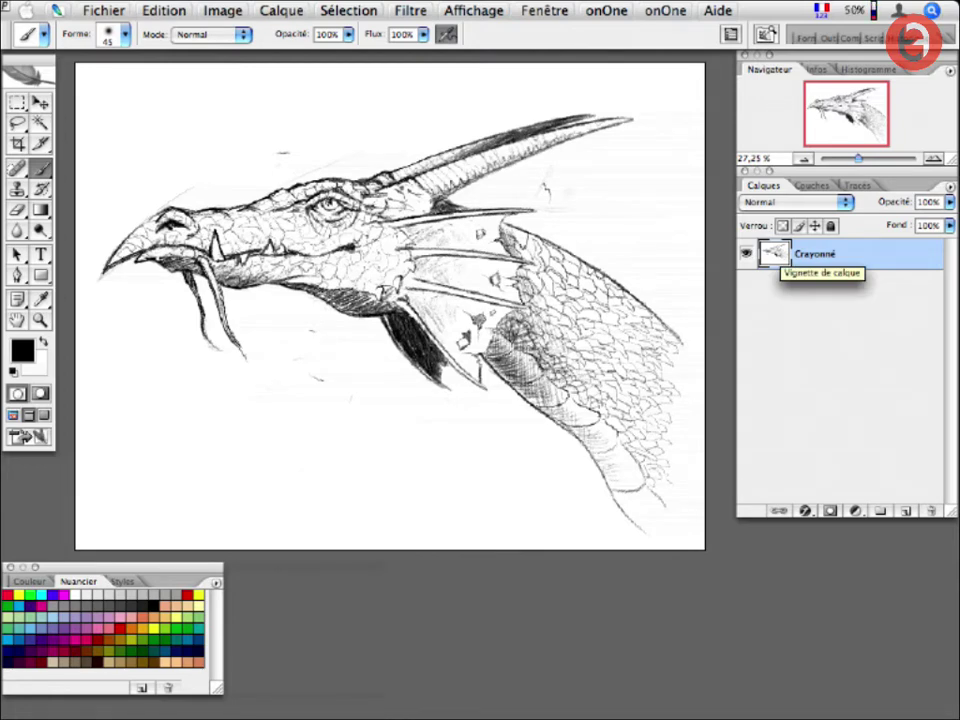
key("ctrl+i")
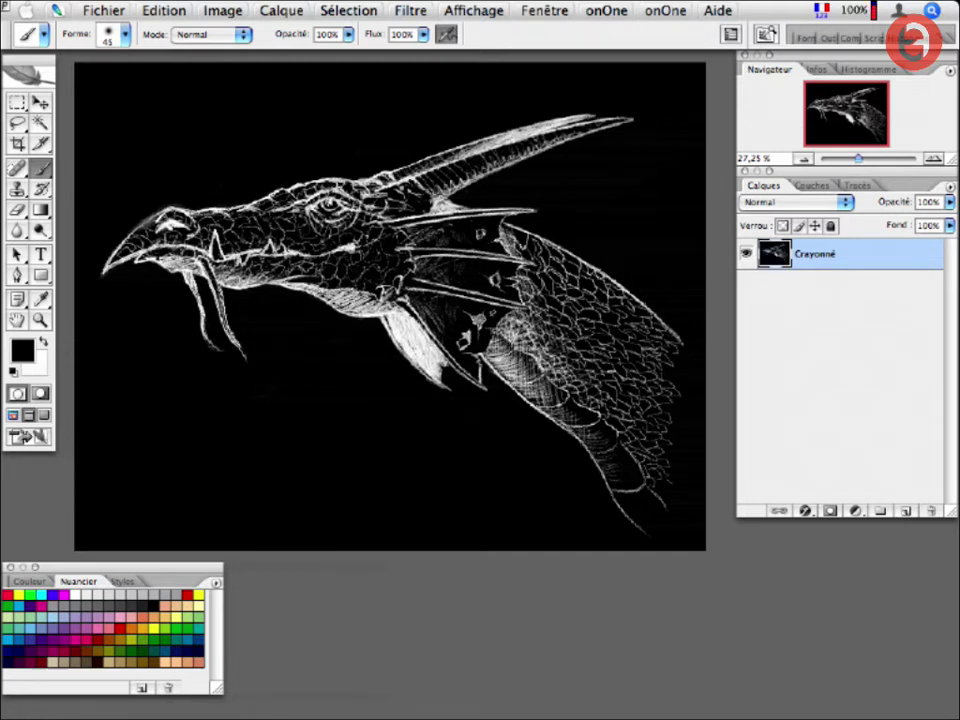
key("ctrl+i")
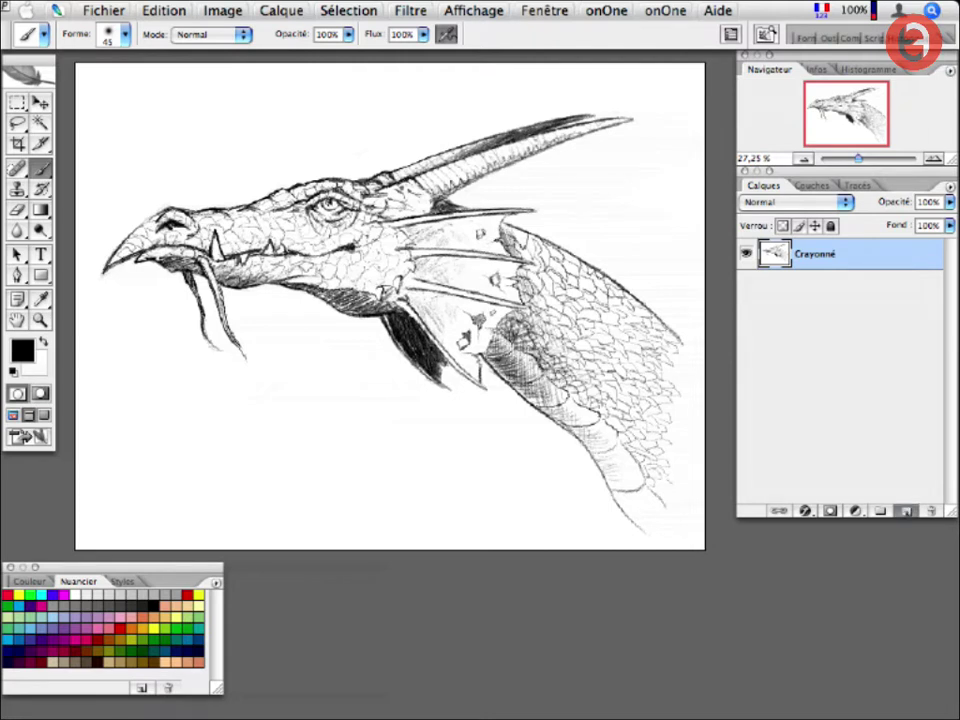
- Add a new layer named couleur and move it below the Crayonné layer
key("ctrl+shift+alt+n")
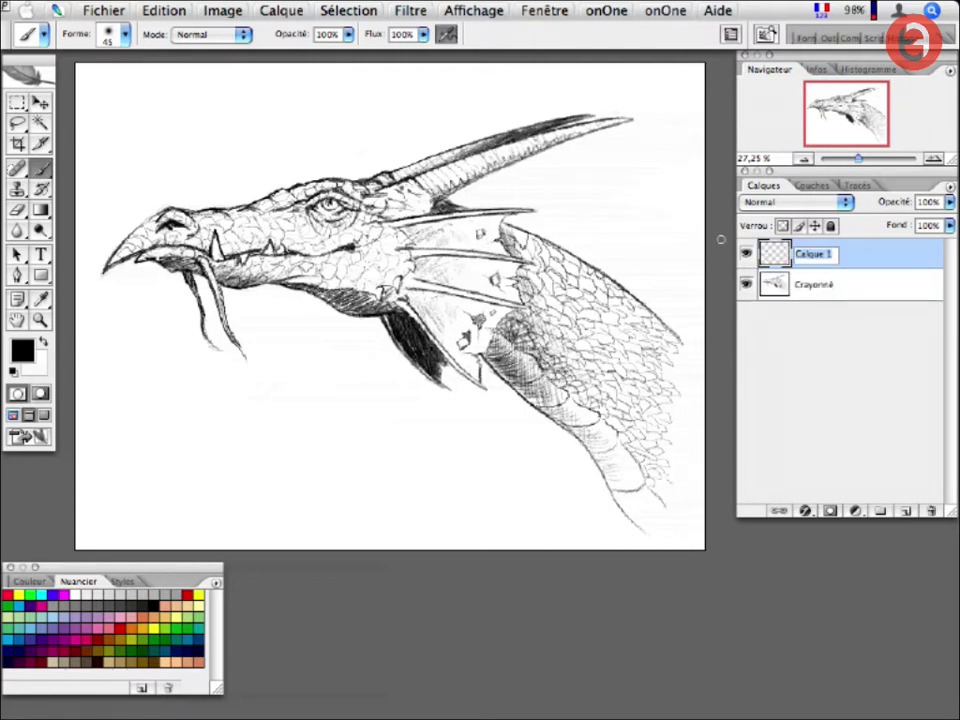
type("coul")
type("eur")
key("Return")
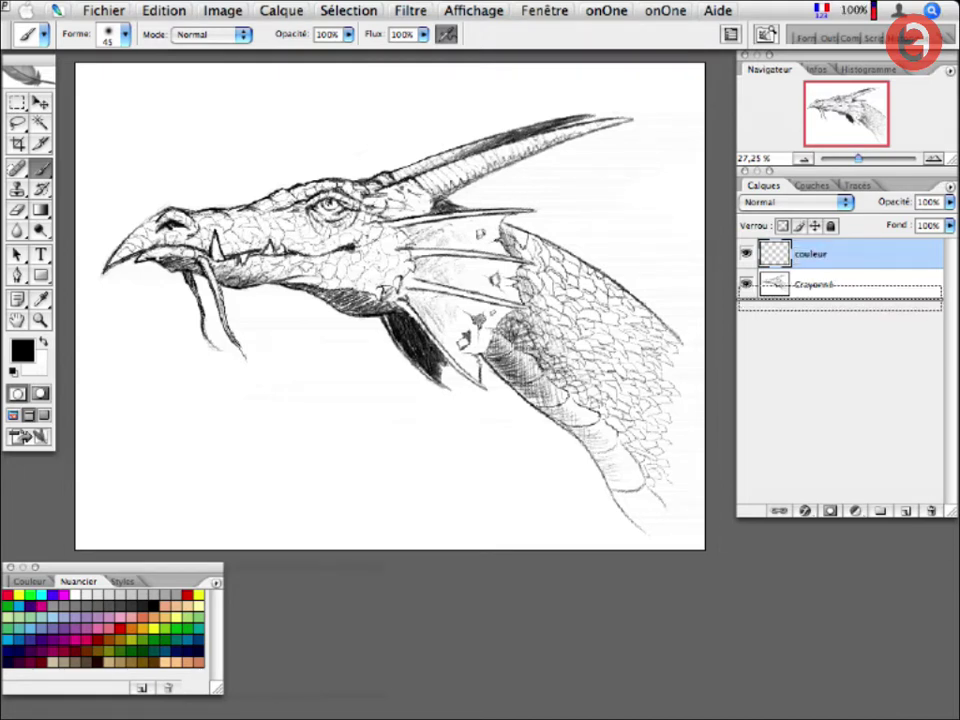
key("ctrl+bracketleft")
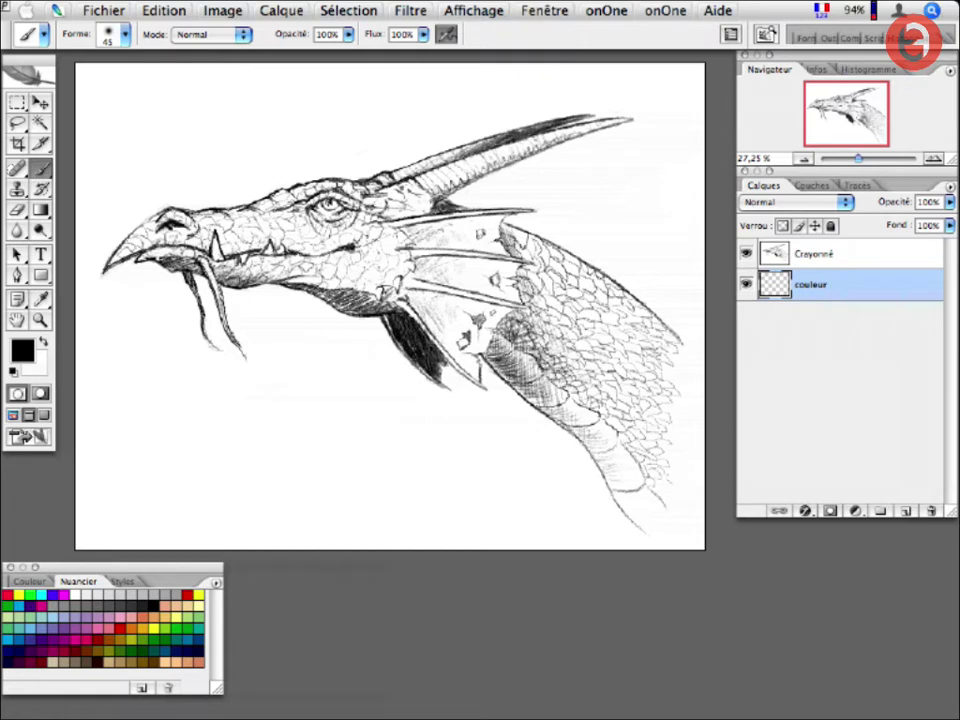
- Set the Crayonné layer's blend mode to Produit, then return to couleur
key("alt+bracketright")
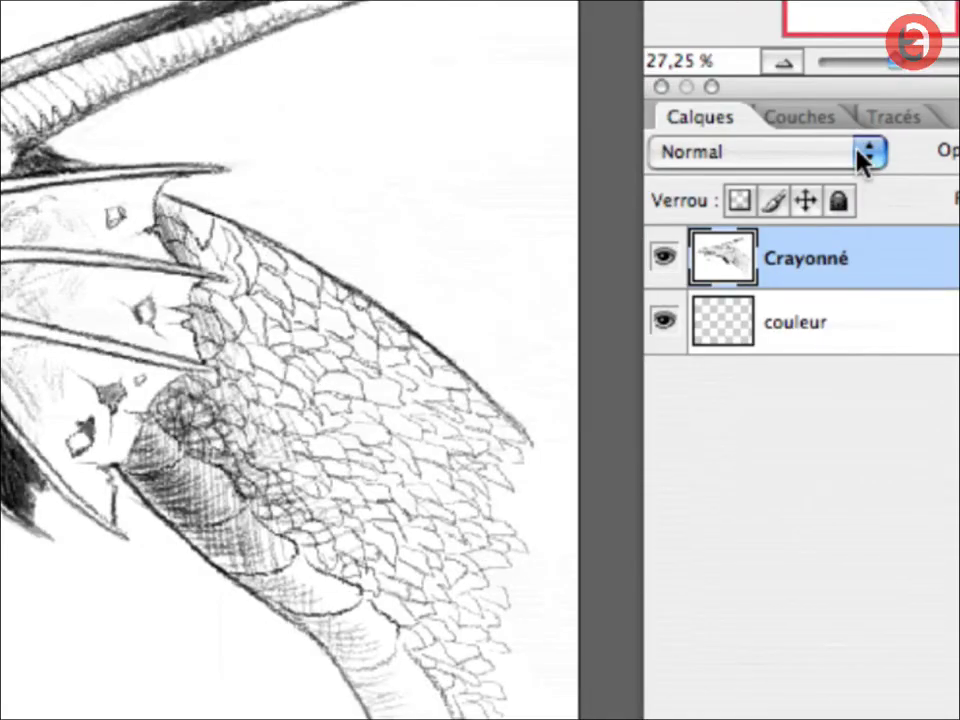
left_click(870, 152)
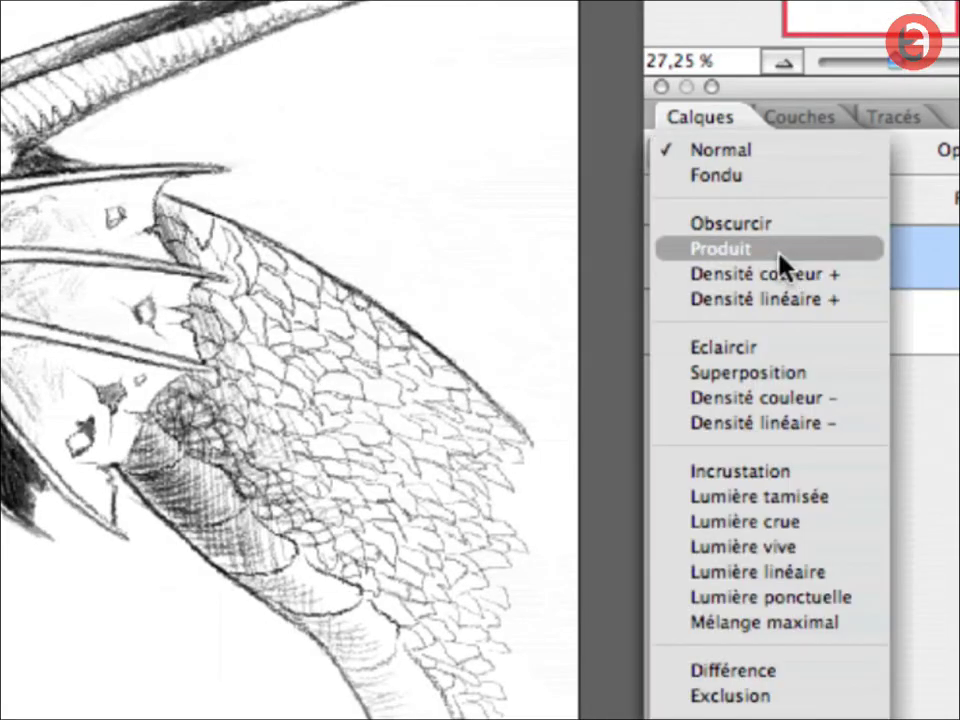
left_click(781, 256)
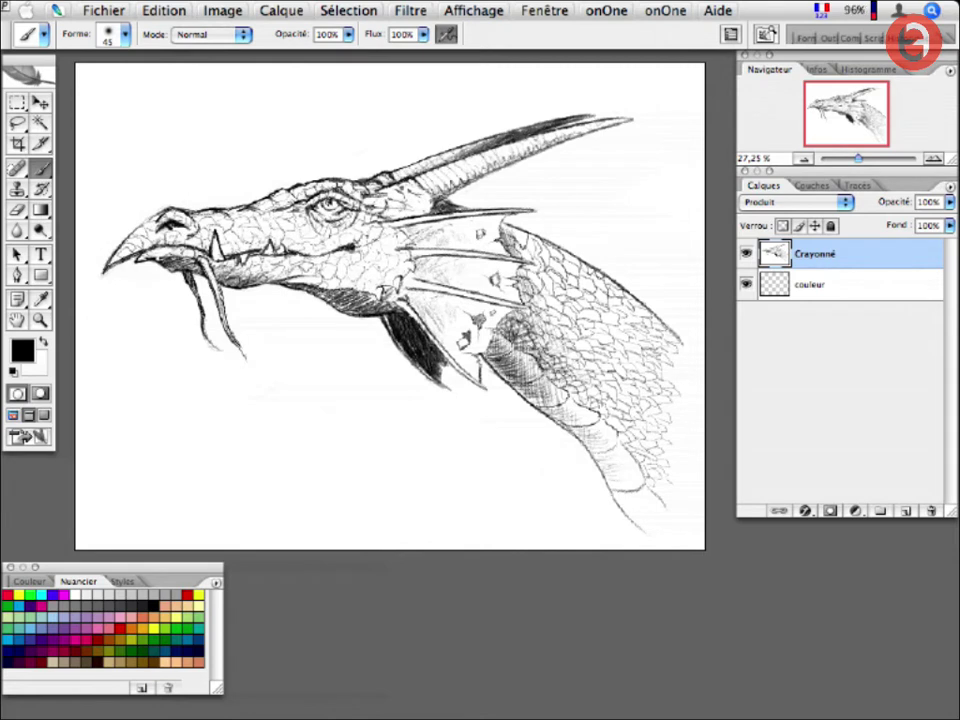
key("alt+bracketleft")
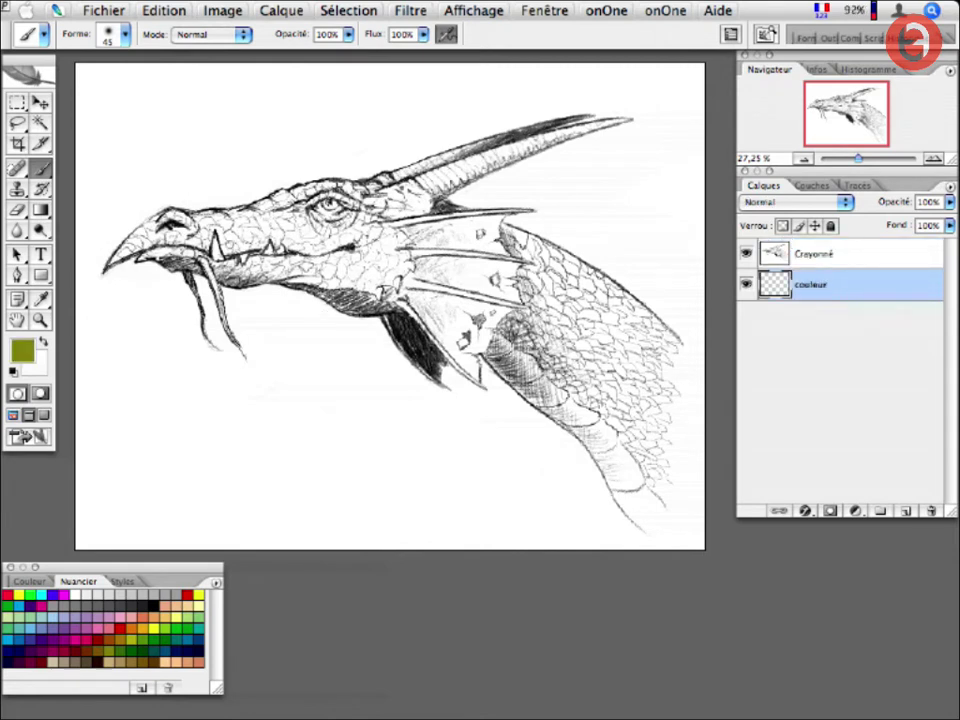
- Paint olive green over the dragon's snout and beak, adjusting the brush diameter
mouse_move(178, 236)
left_mouse_down()
mouse_move(233, 233)
mouse_move(110, 265)
mouse_move(190, 215)
mouse_move(205, 225)
left_mouse_up()
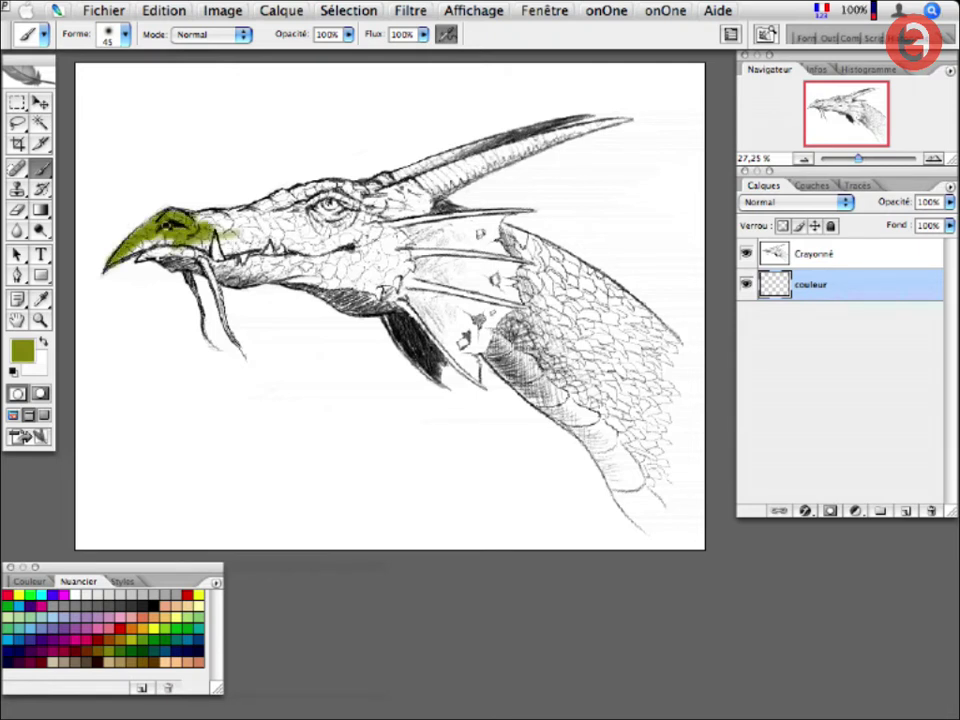
left_click_drag(130, 252, 258, 228)
right_click(315, 204)
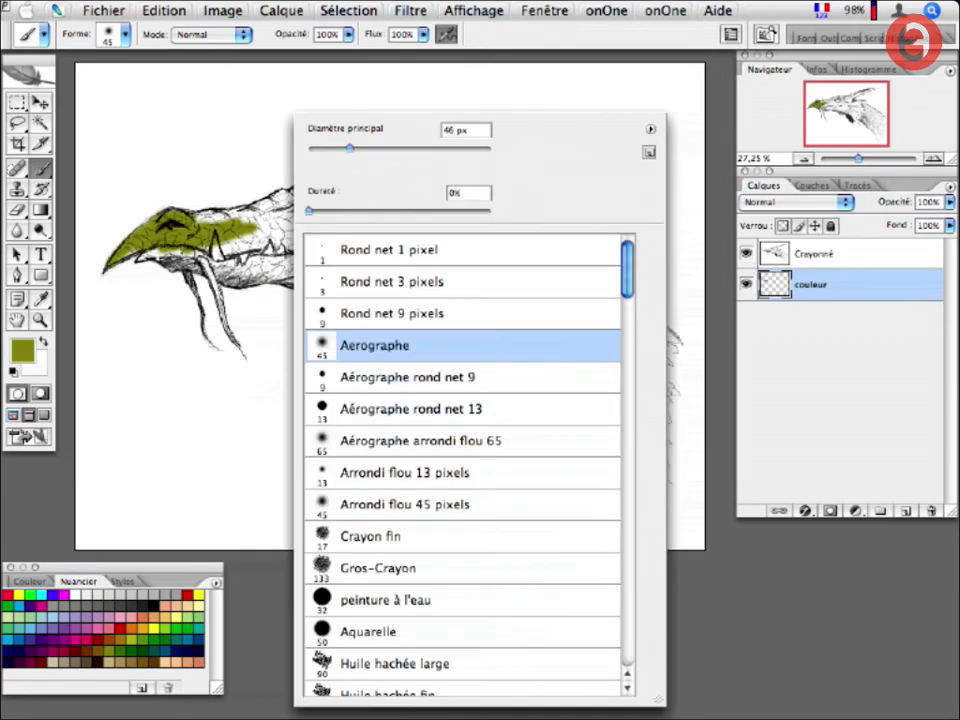
left_click_drag(347, 148, 368, 148)
key("Return")
- Extend the green along the head to the eye and face, enlarging the brush to 65
left_click_drag(180, 222, 272, 225)
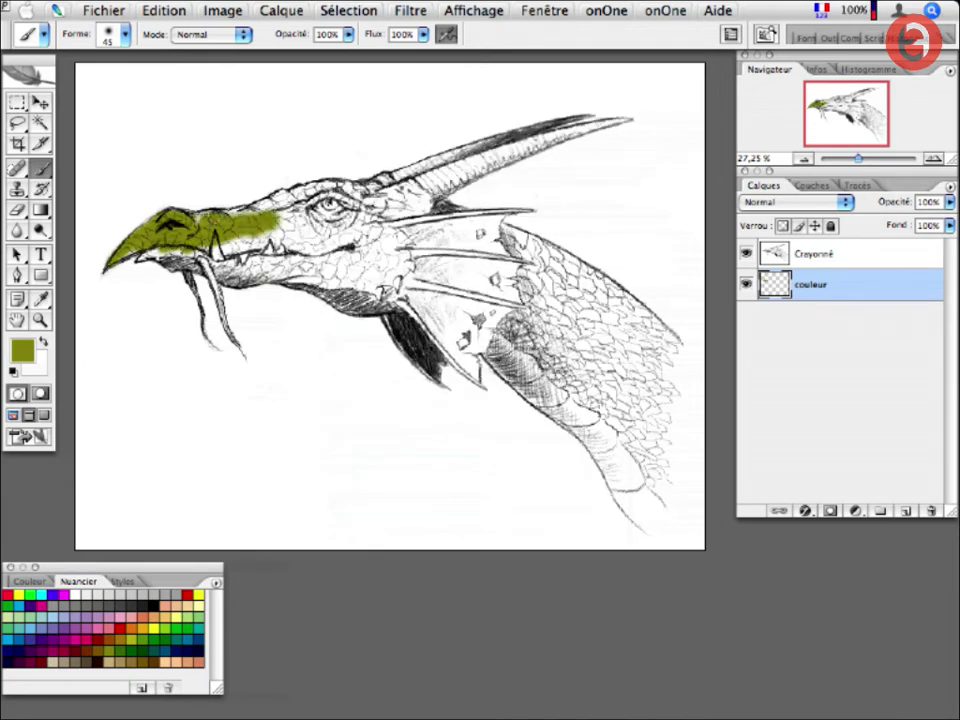
left_click_drag(150, 216, 320, 188)
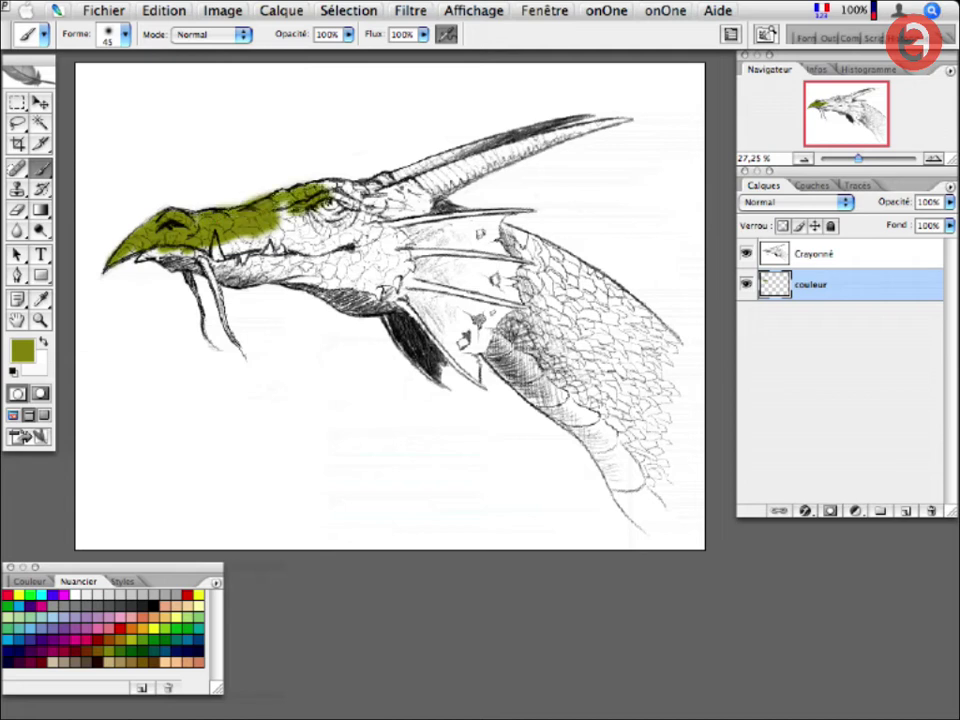
left_click_drag(230, 215, 345, 200)
left_click_drag(295, 222, 358, 208)
left_click_drag(345, 245, 253, 233)
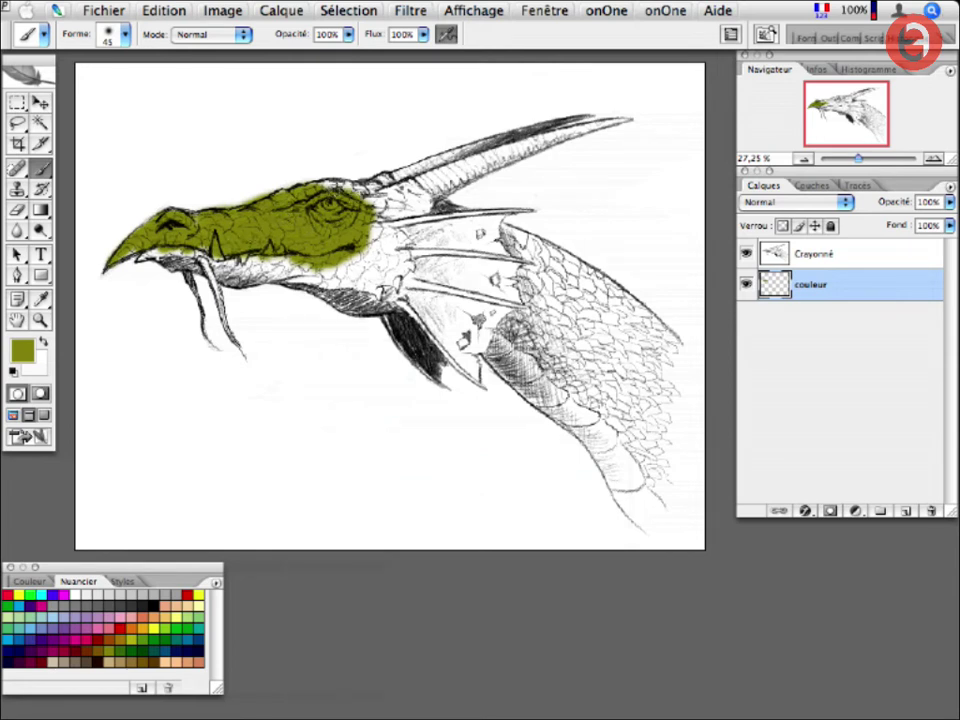
key("bracketright")
key("bracketright")
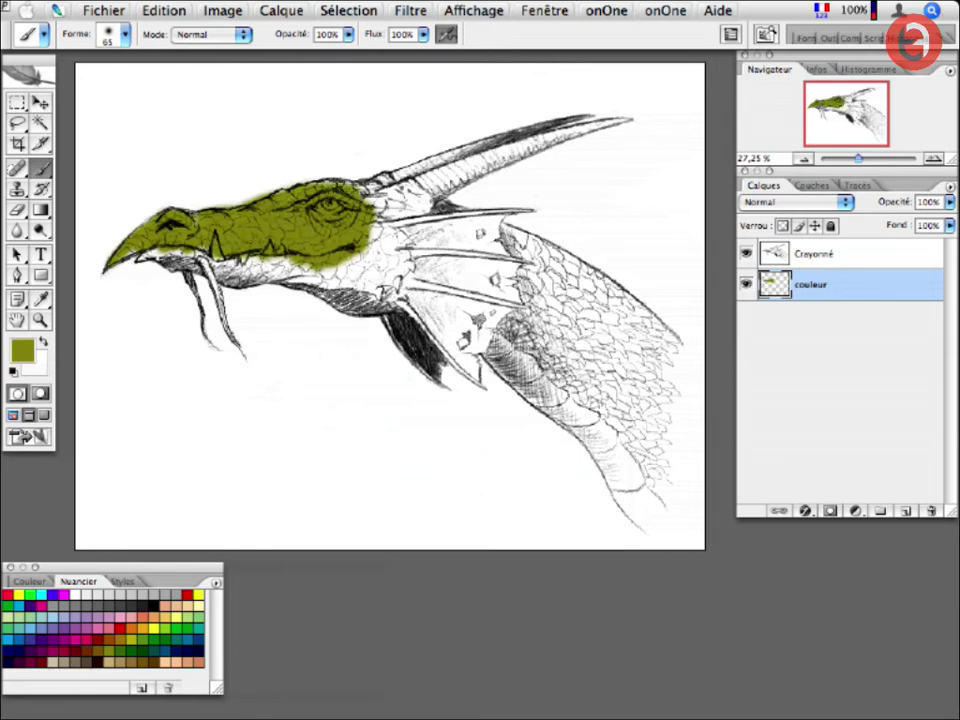
- Paint the eye yellow-orange with a white highlight and add a white upper fang
left_click(18, 594)
left_click(330, 205)
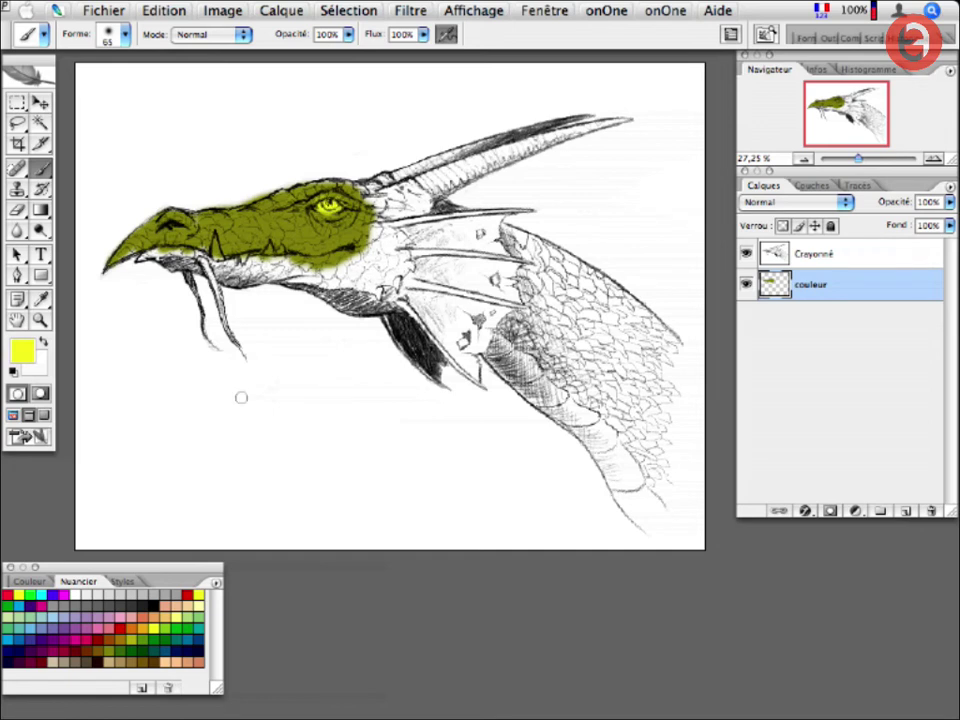
left_click(330, 205)
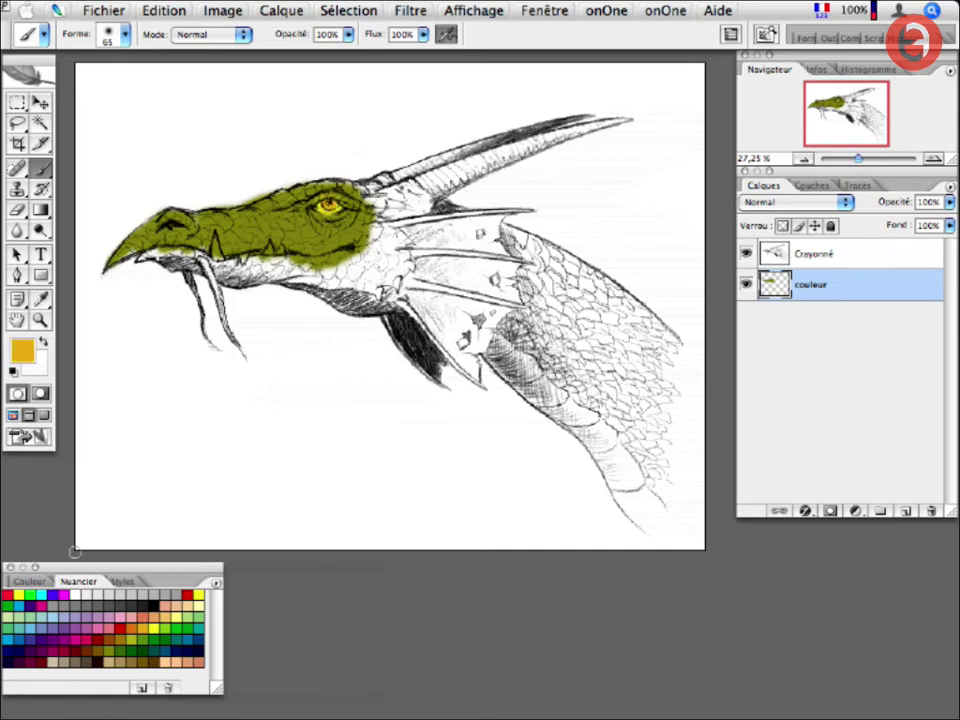
left_click(236, 171, "alt")
left_click(332, 206)
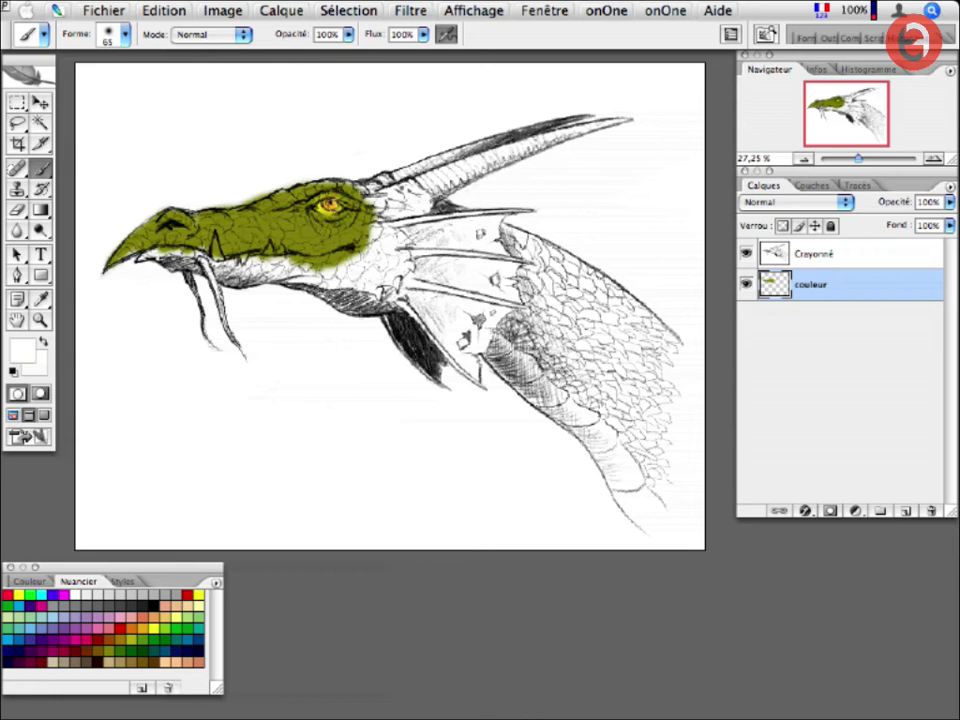
left_click_drag(216, 236, 213, 256)
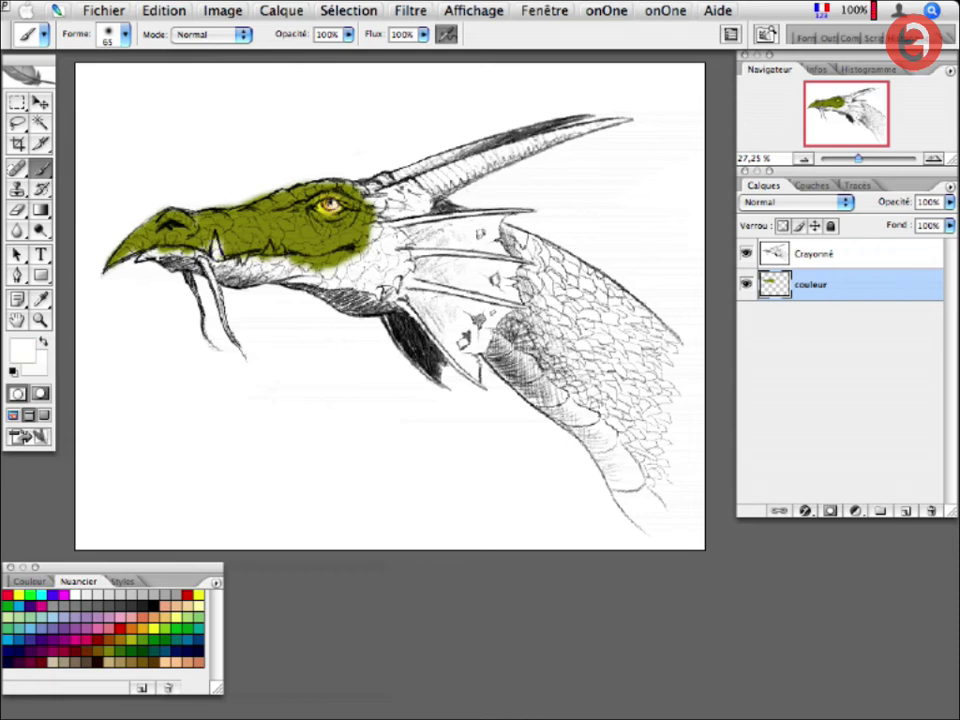